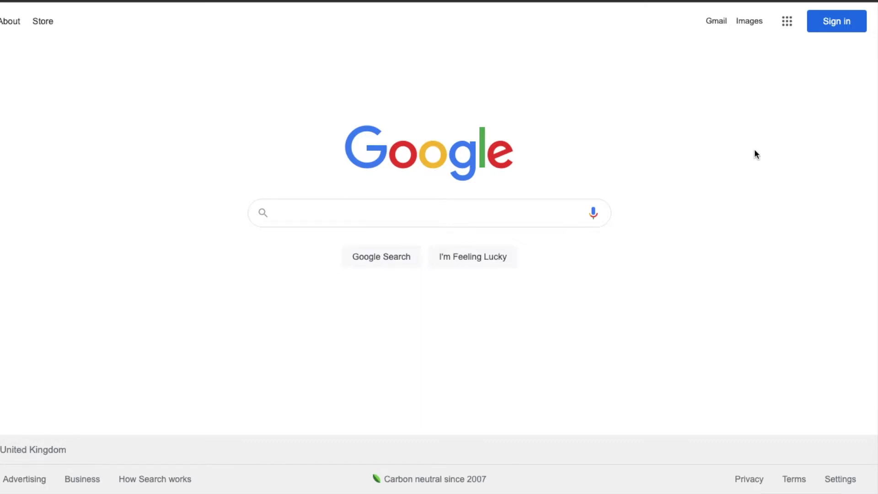
Step: From the Google sign-in page, start creating a new Google Account for personal use
click(833, 23)
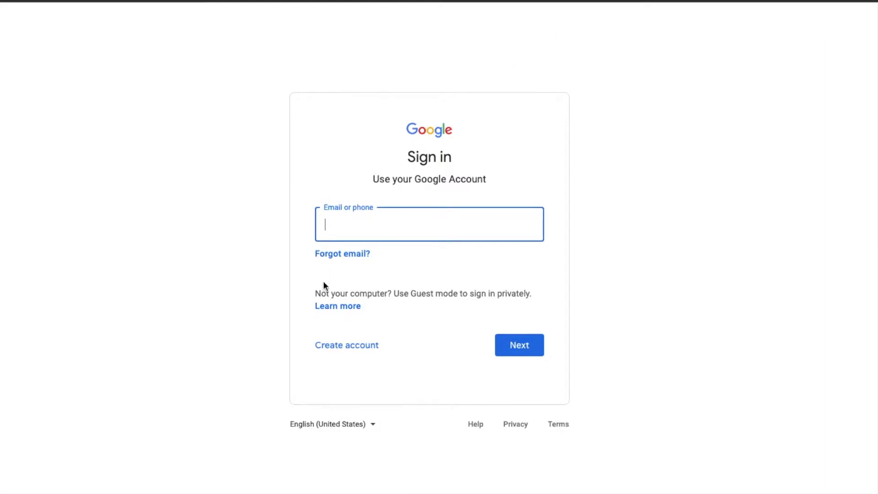
click(336, 347)
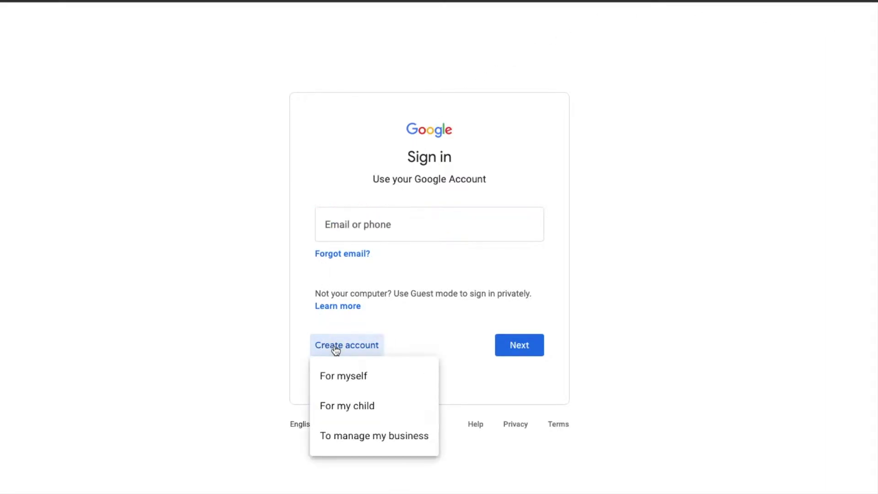
click(369, 438)
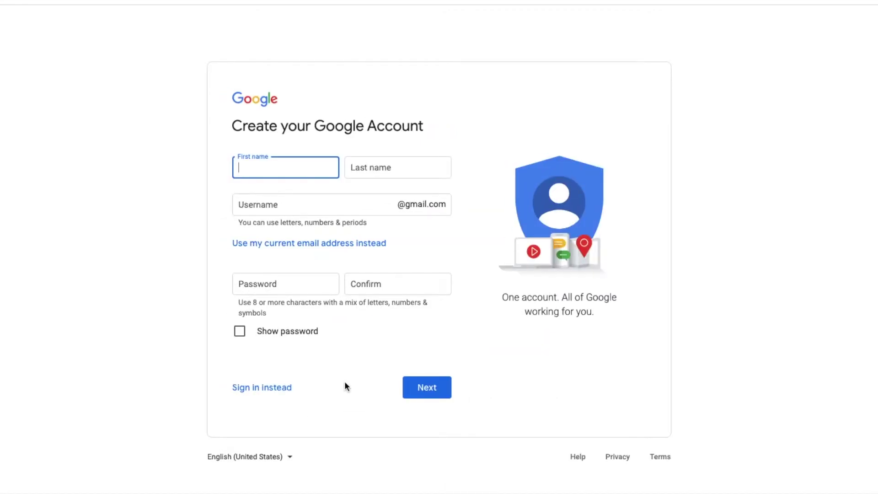
Step: Enter the first and last name, then take the first suggested available Gmail username
key(Tab)
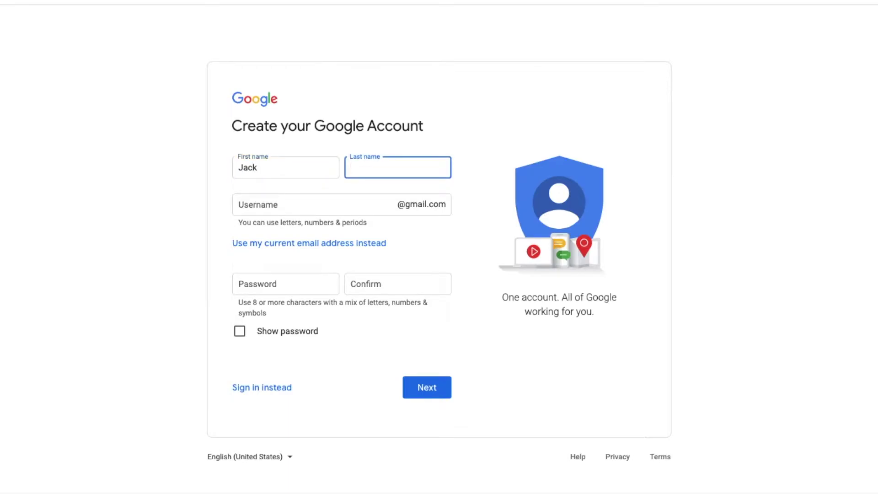
click(257, 200)
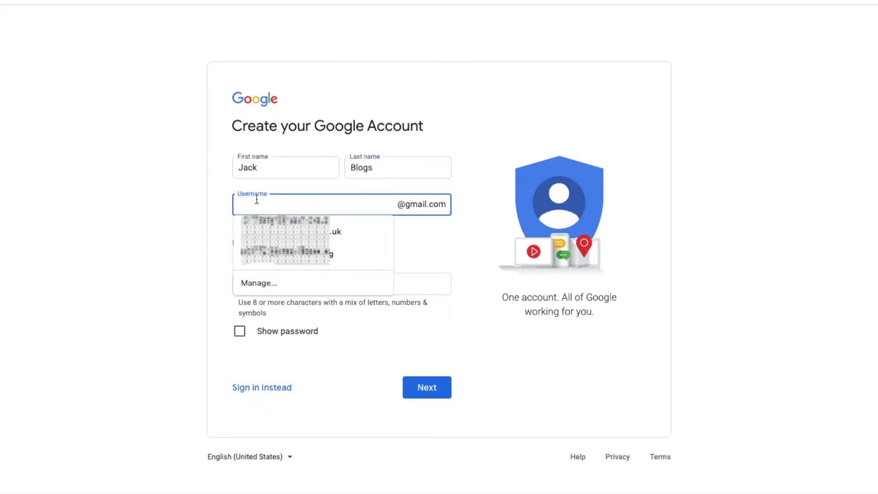
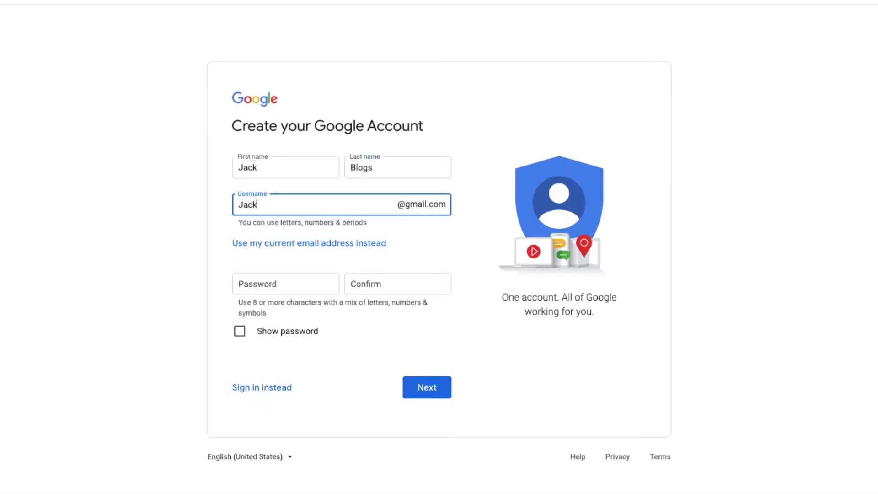
click(161, 280)
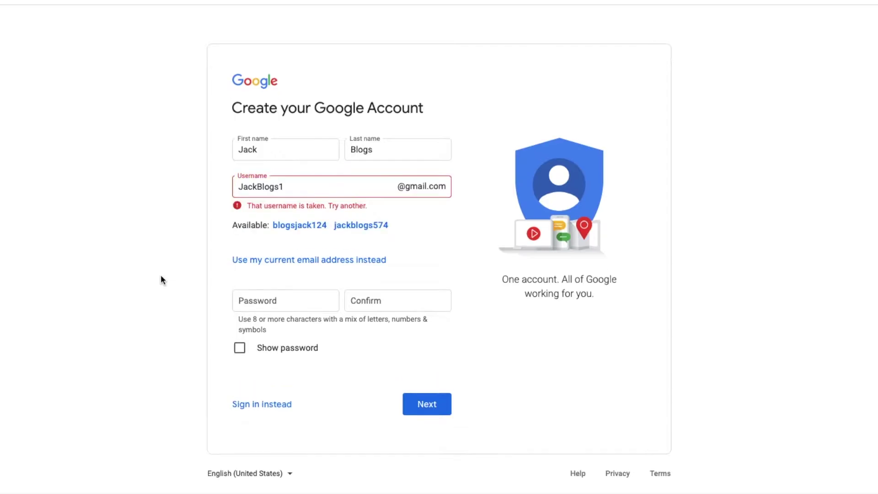
click(315, 226)
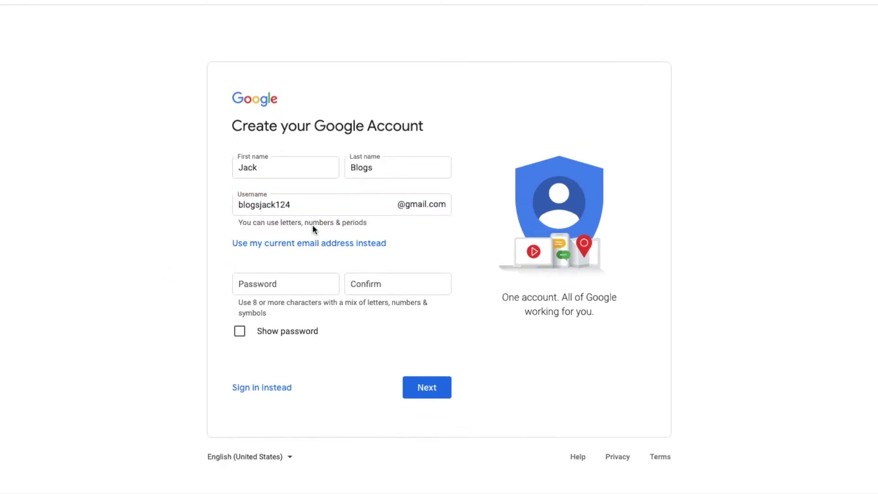
Step: Enter the account password, confirm it, and submit the account details
click(269, 283)
text(••••••••)
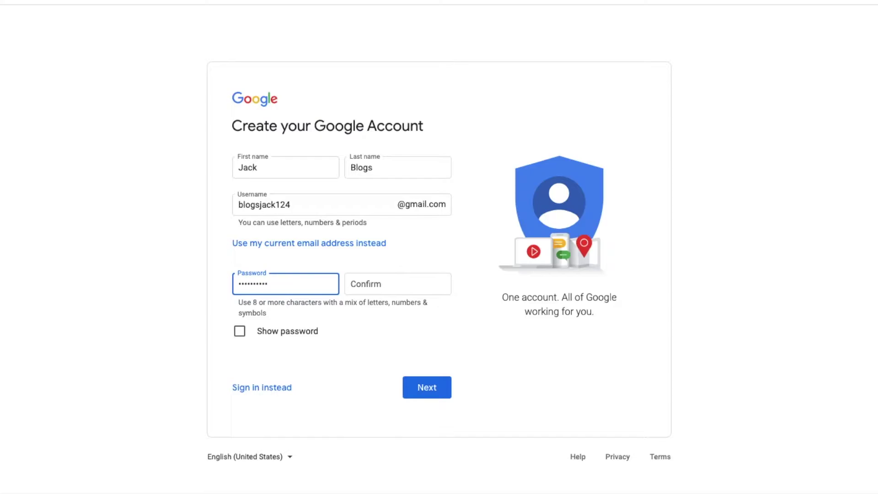
click(351, 284)
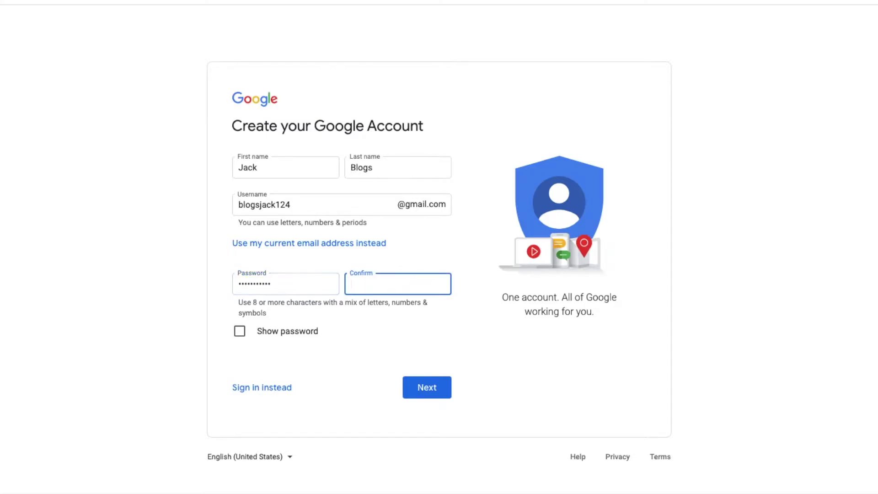
text(•••••••••••)
click(333, 359)
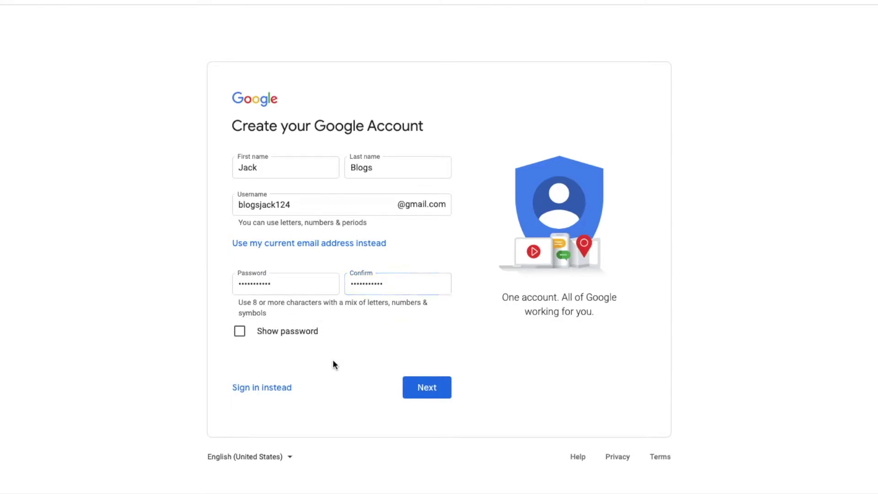
click(430, 388)
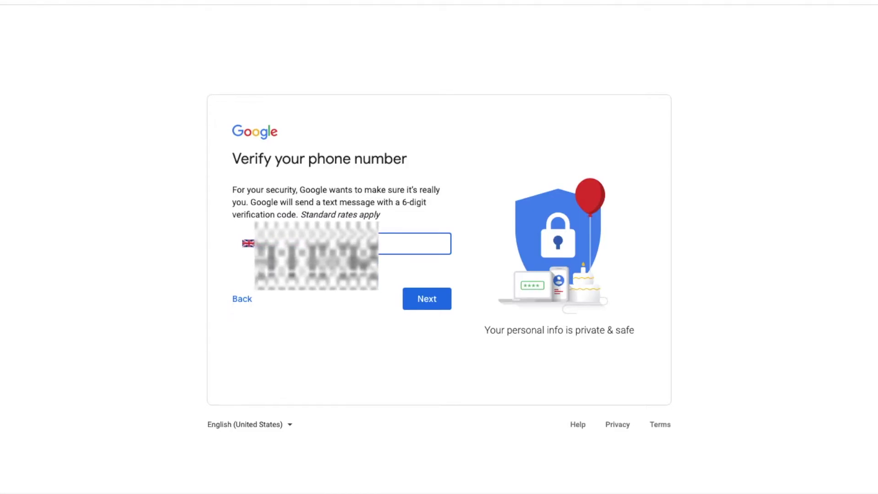
Step: Send a code to the phone and verify it with the texted 6-digit code
click(433, 298)
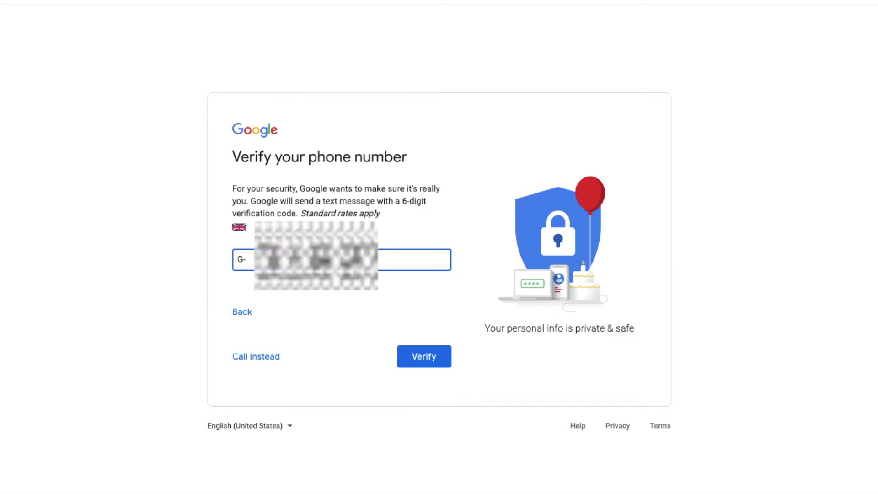
click(425, 356)
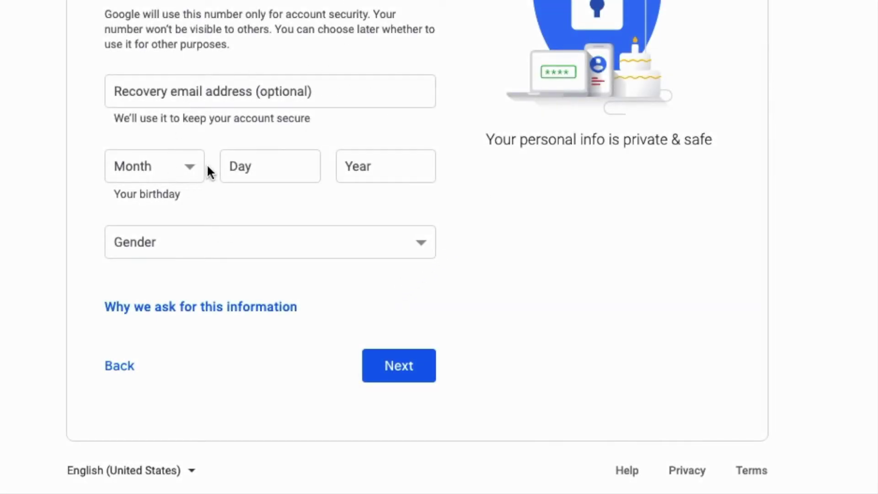
Step: Enter birthday April 22, 1990, choose gender Female, and continue
click(193, 176)
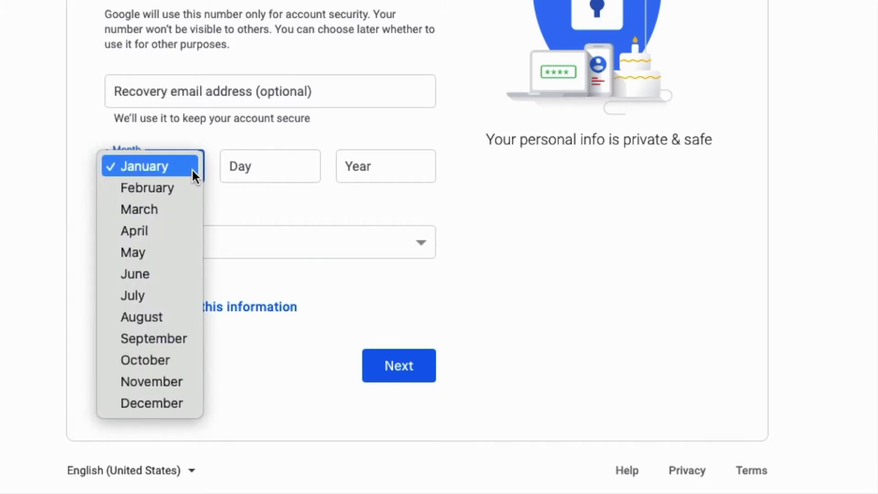
click(151, 226)
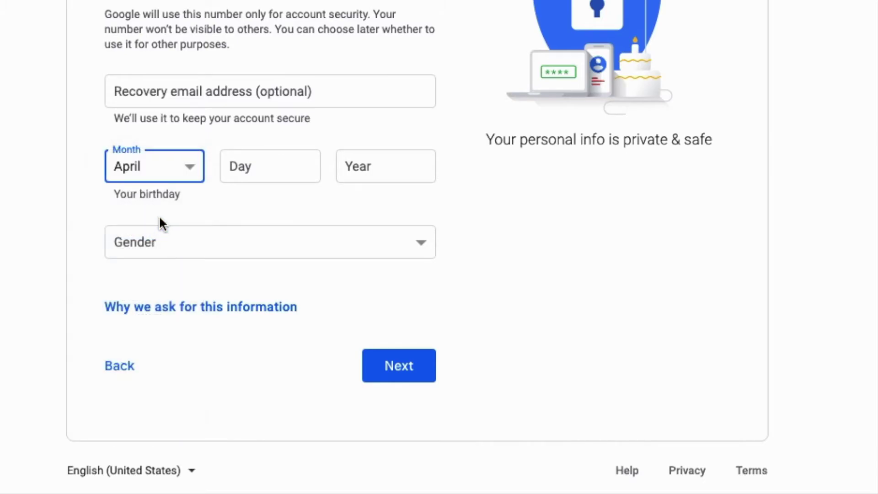
click(279, 166)
text(22)
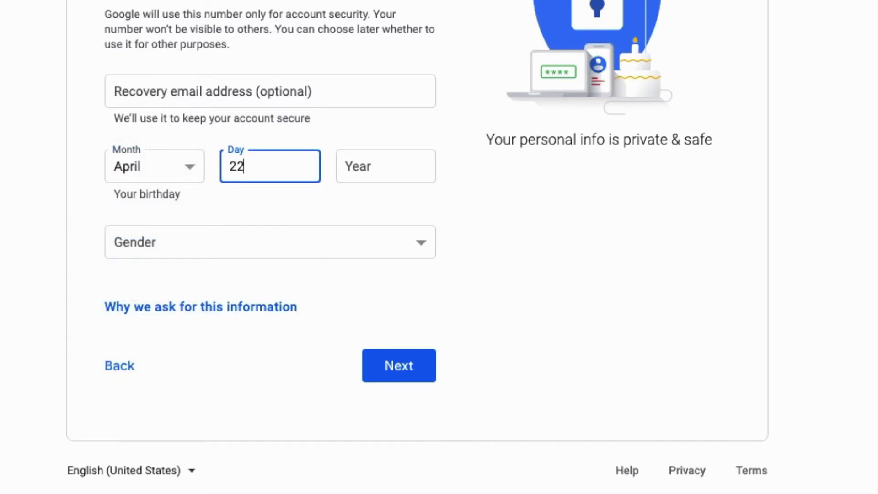
click(405, 175)
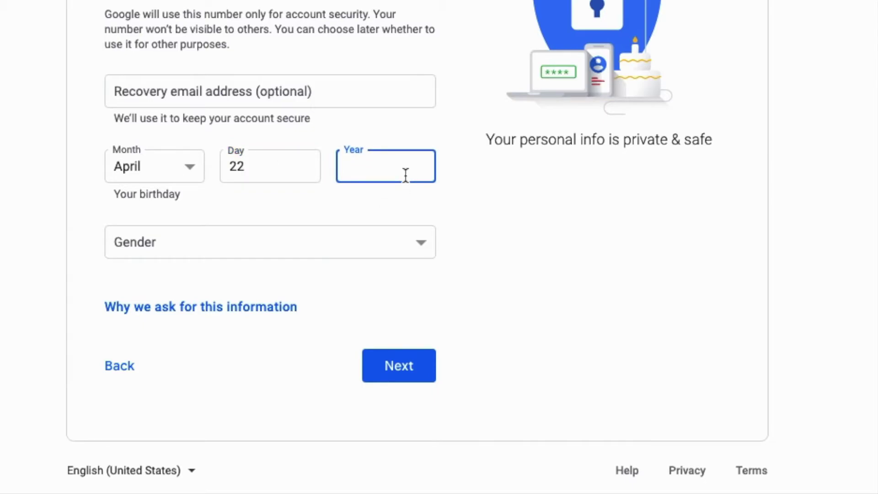
text(1990)
click(534, 254)
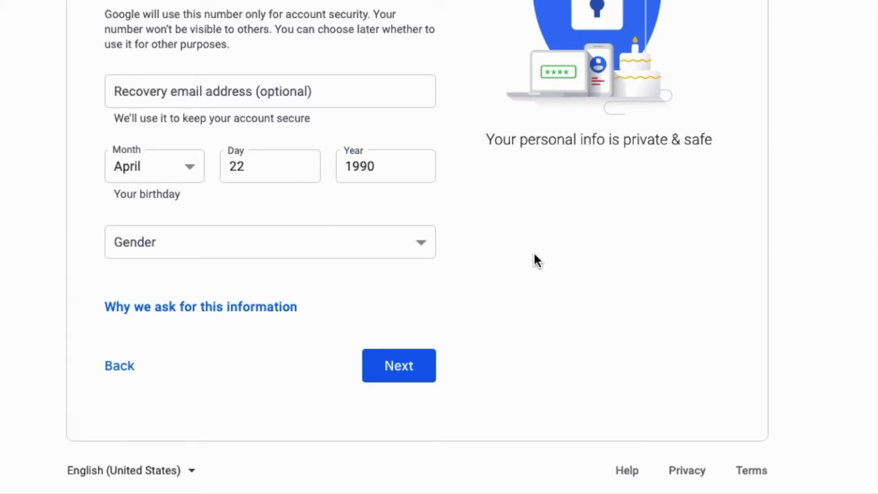
click(411, 252)
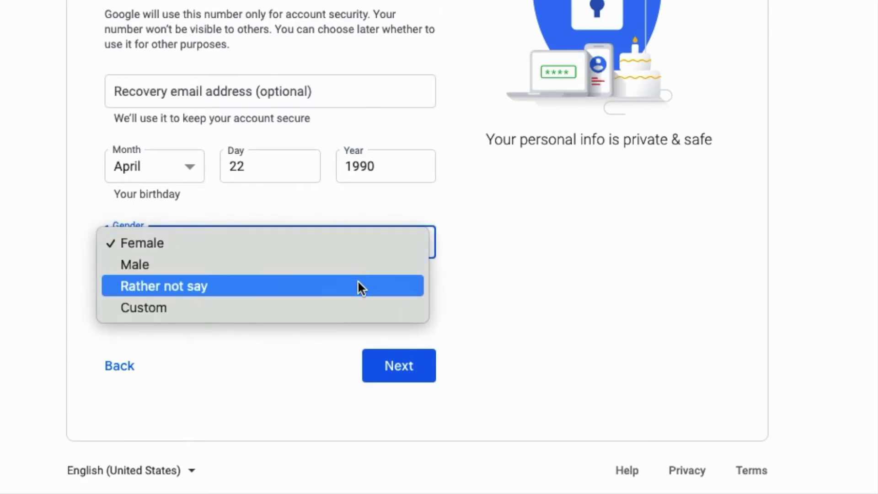
click(356, 249)
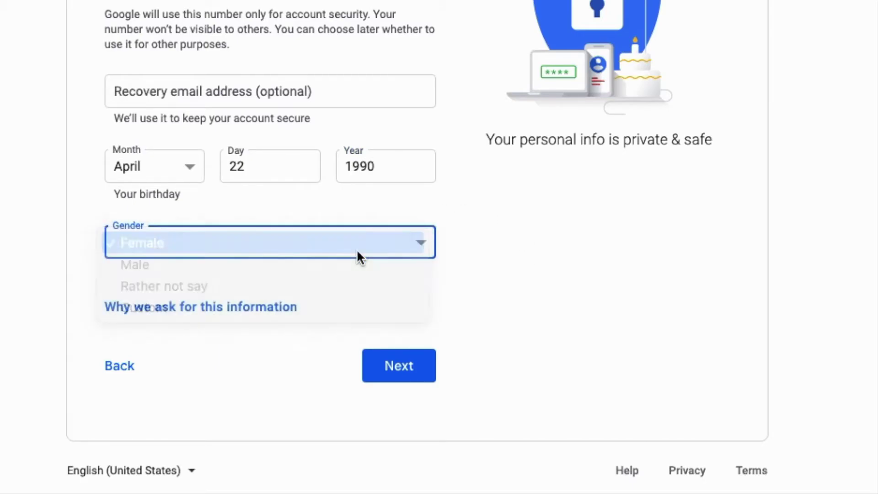
click(404, 366)
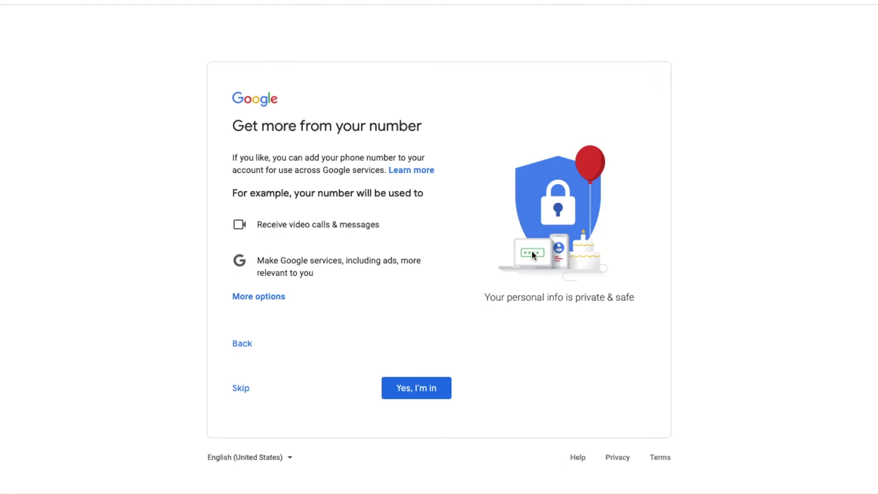
Step: Add the phone number to the account and choose Express personalization
click(411, 388)
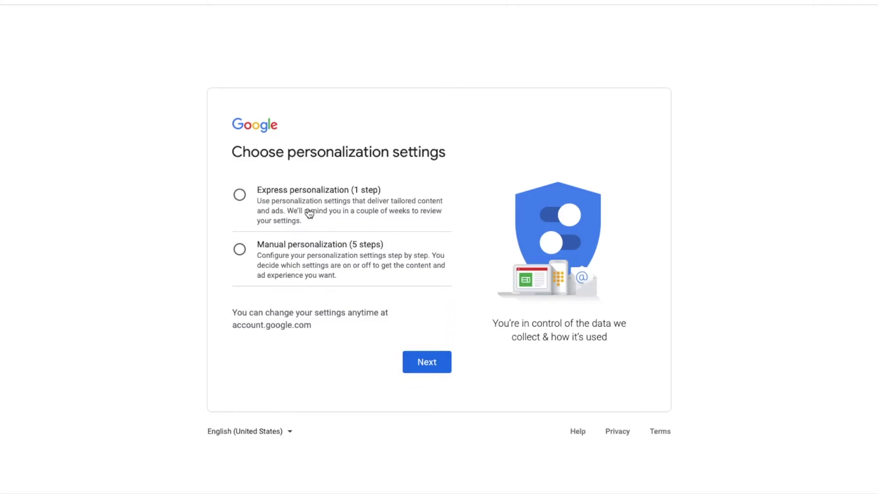
click(240, 196)
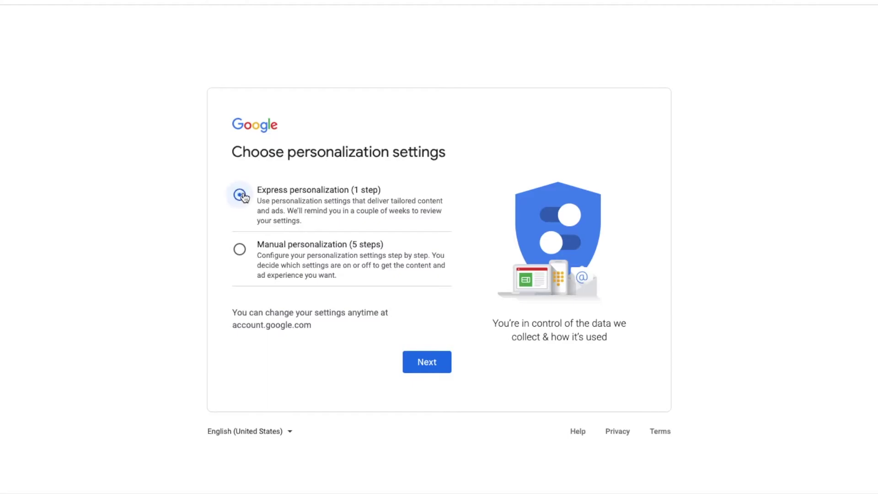
click(413, 357)
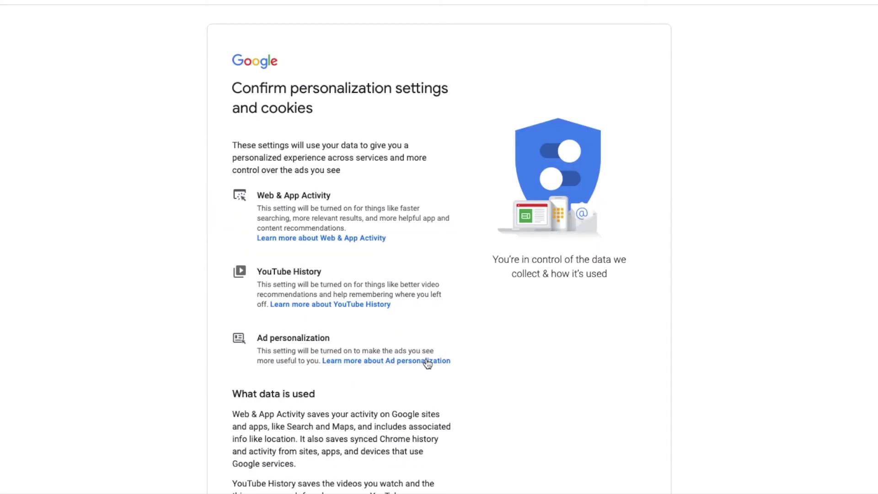
Step: Confirm the personalization and cookie settings and accept the Privacy and Terms
scroll(539, 344, down, 3)
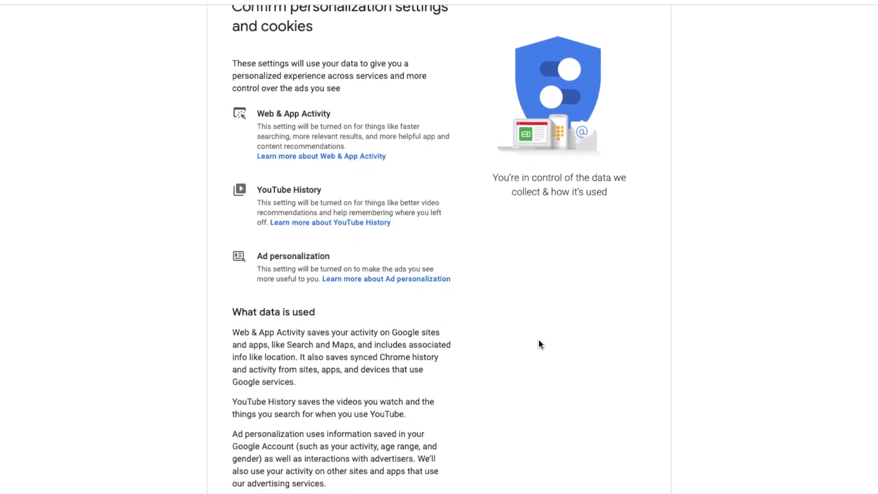
scroll(540, 344, down, 3)
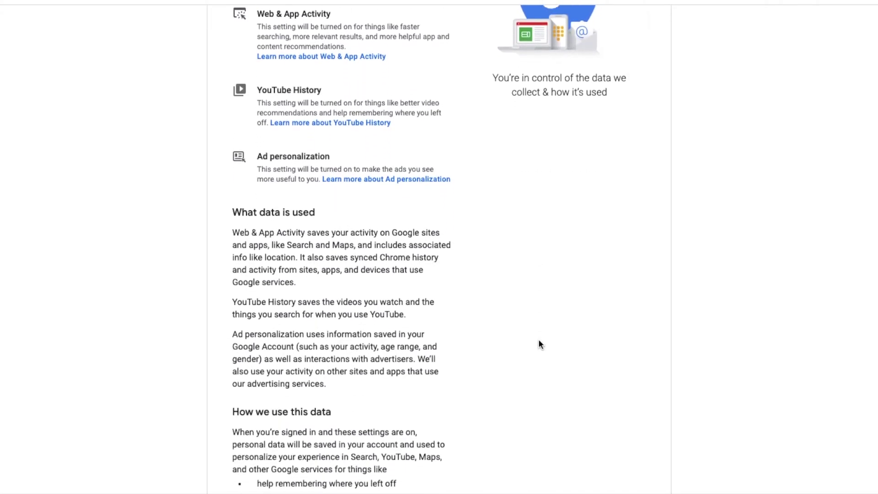
scroll(540, 344, down, 4)
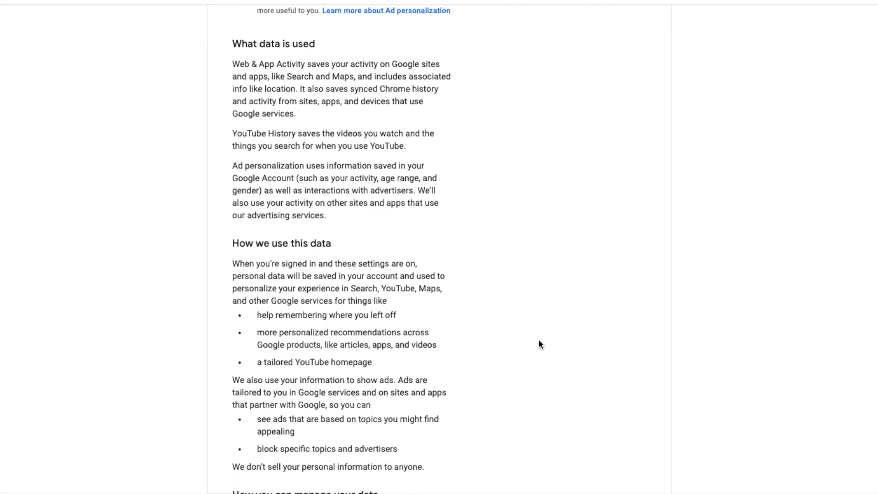
scroll(539, 344, down, 4)
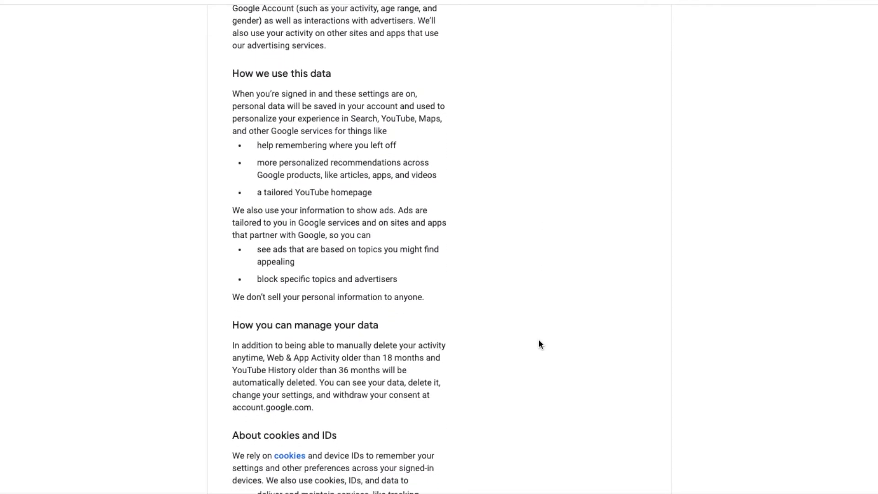
scroll(540, 344, down, 8)
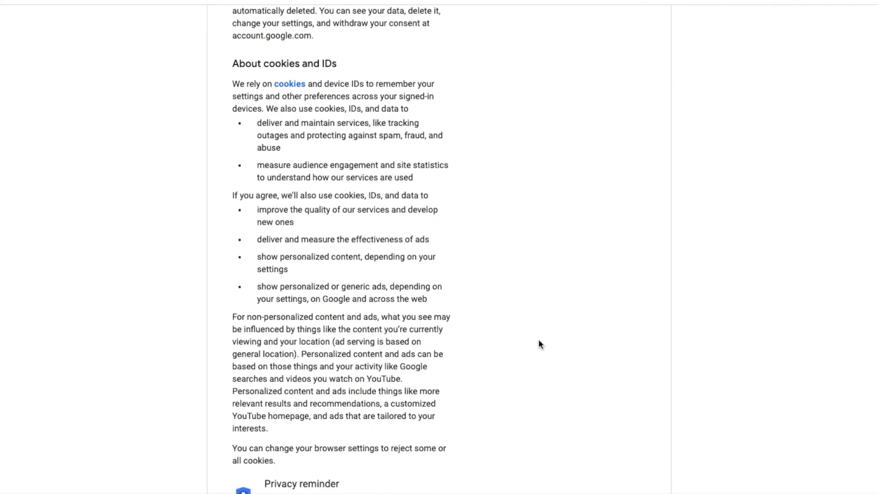
scroll(538, 344, down, 1)
click(410, 405)
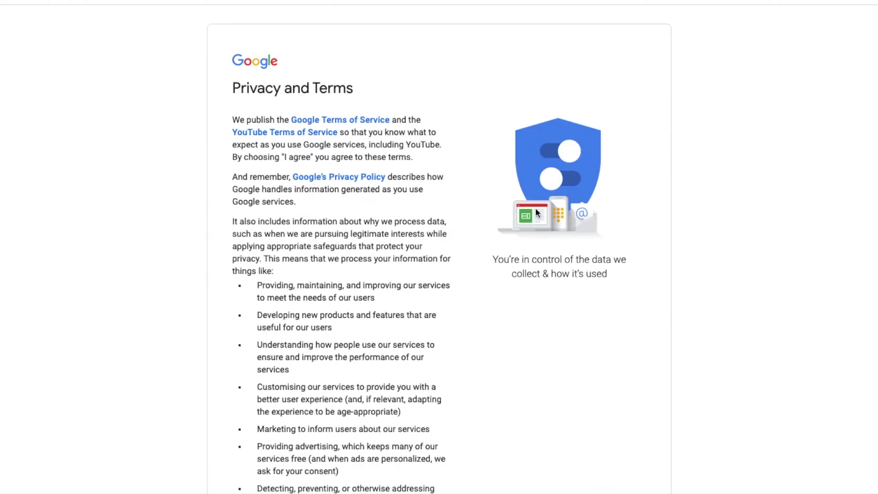
scroll(535, 209, down, 7)
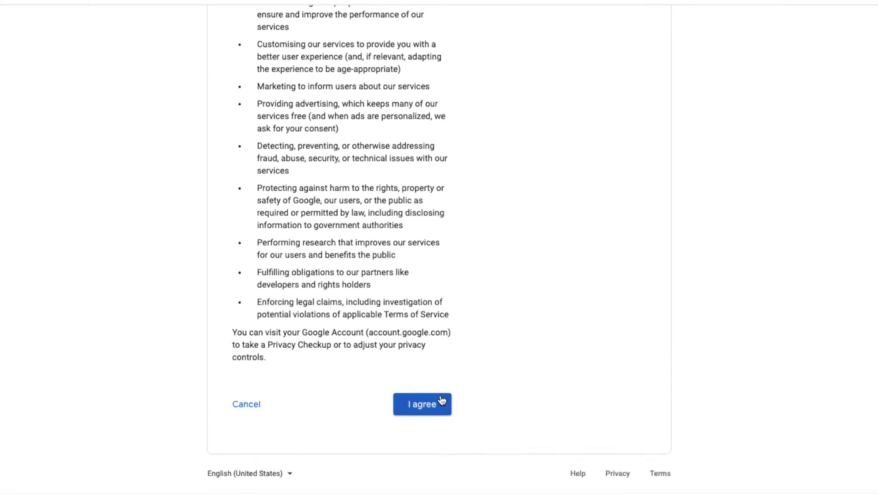
click(441, 401)
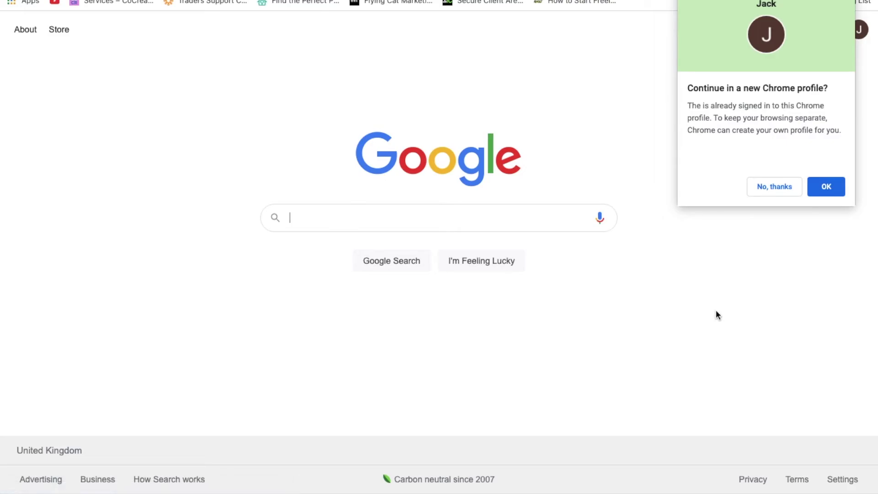
Step: Move the account into a new Chrome profile themed dark red and dismiss the tip
click(773, 186)
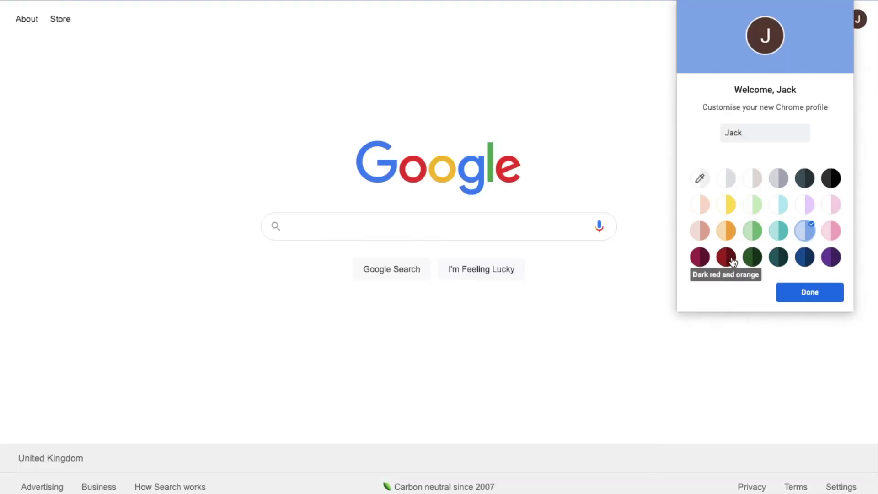
click(731, 260)
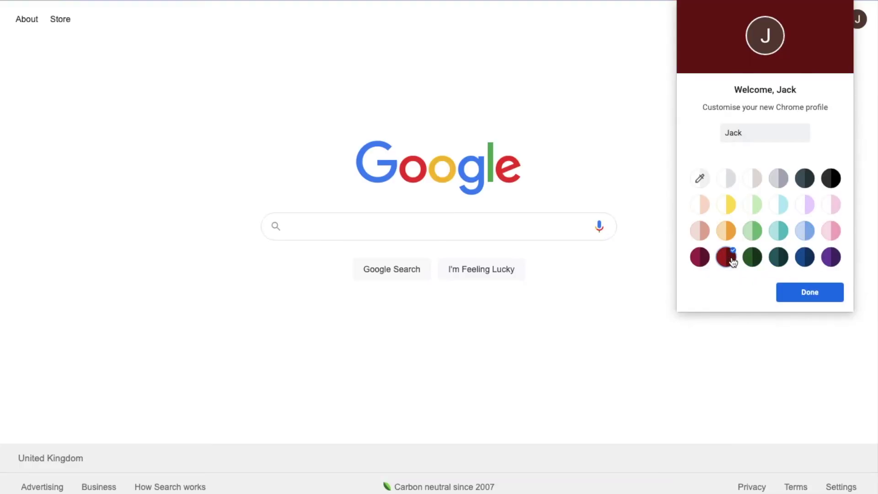
click(700, 231)
click(809, 292)
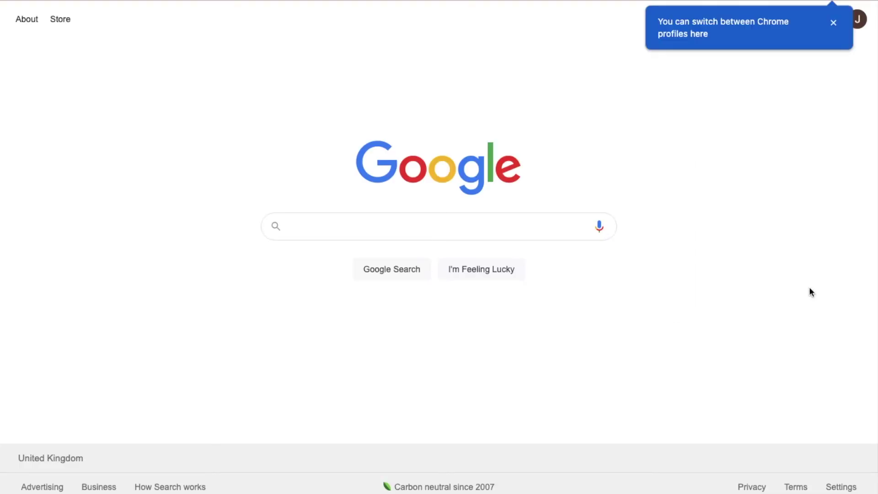
click(836, 1)
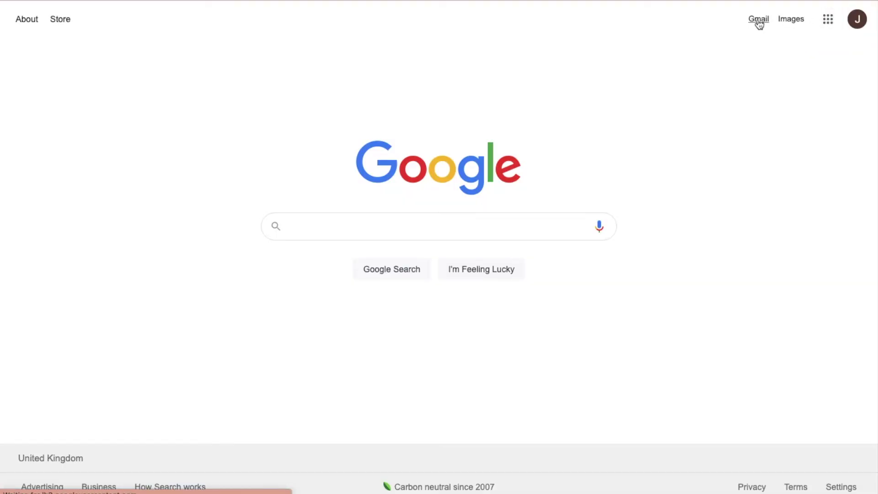
Step: Open Gmail, keep smart features on, personalize other Google products, and reload Gmail
click(758, 20)
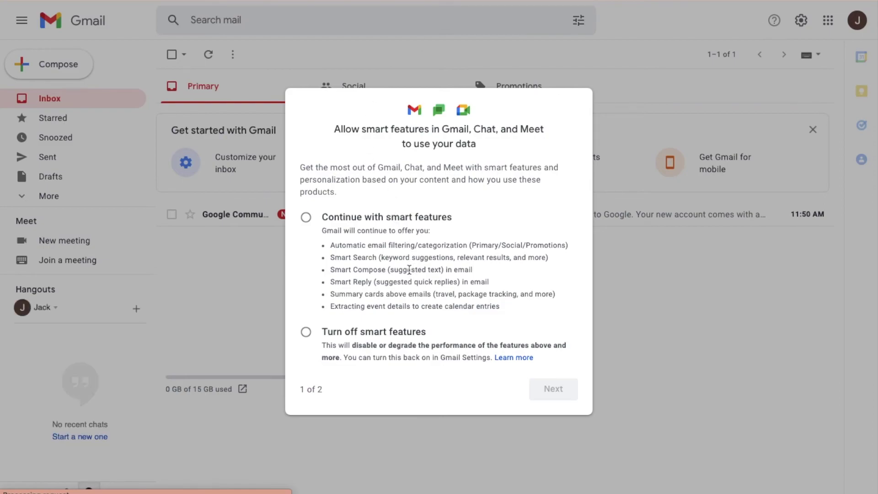
click(309, 220)
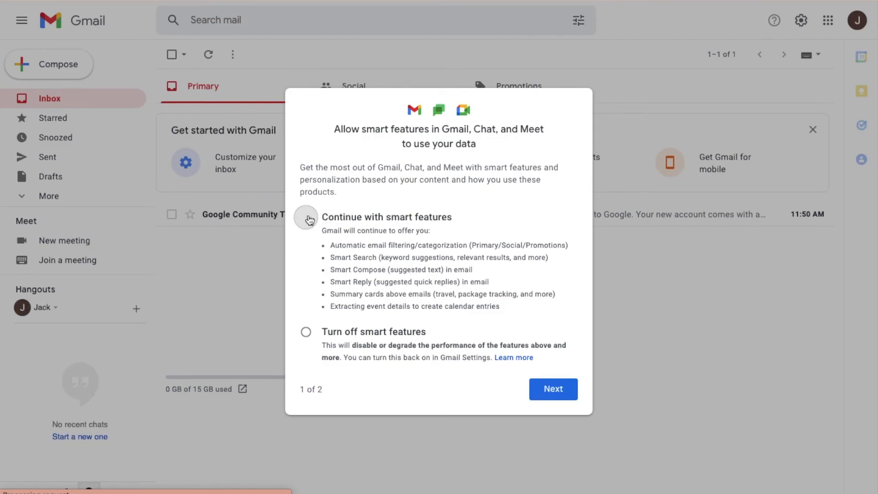
click(554, 390)
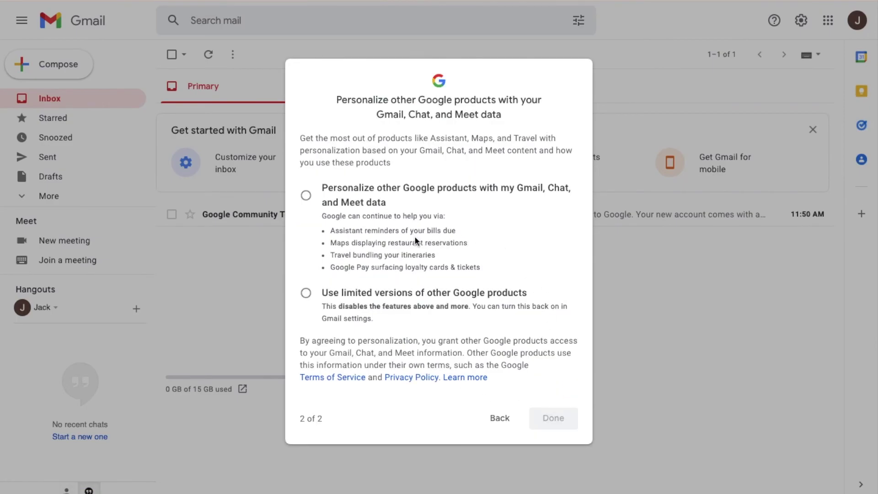
click(306, 195)
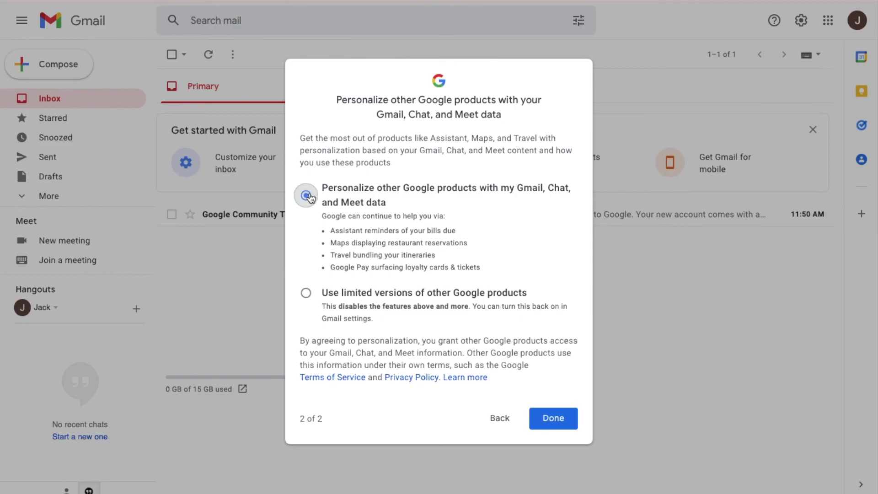
click(556, 418)
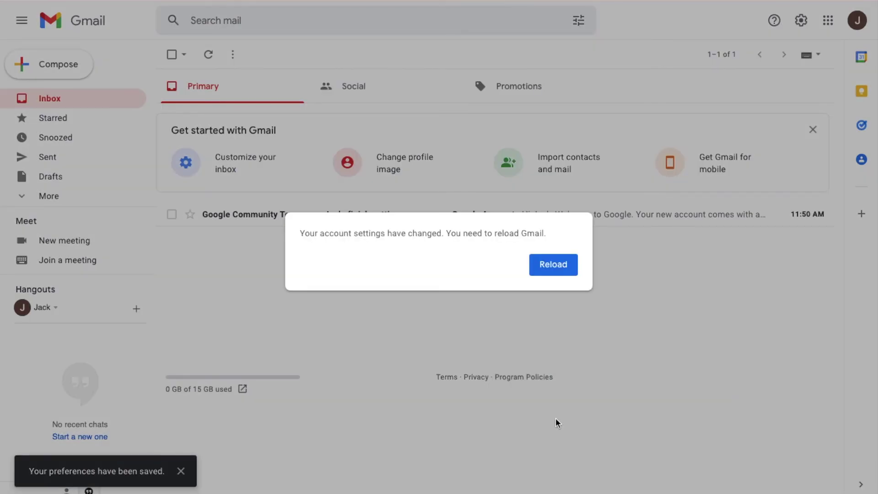
click(555, 266)
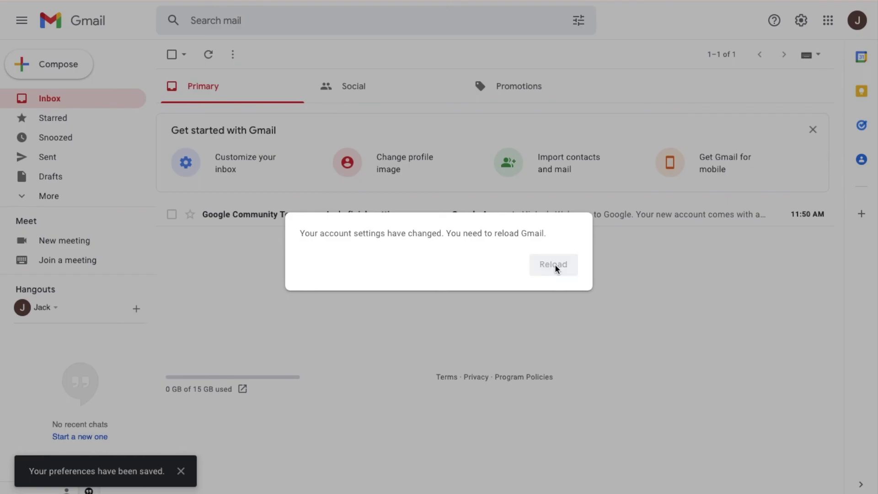